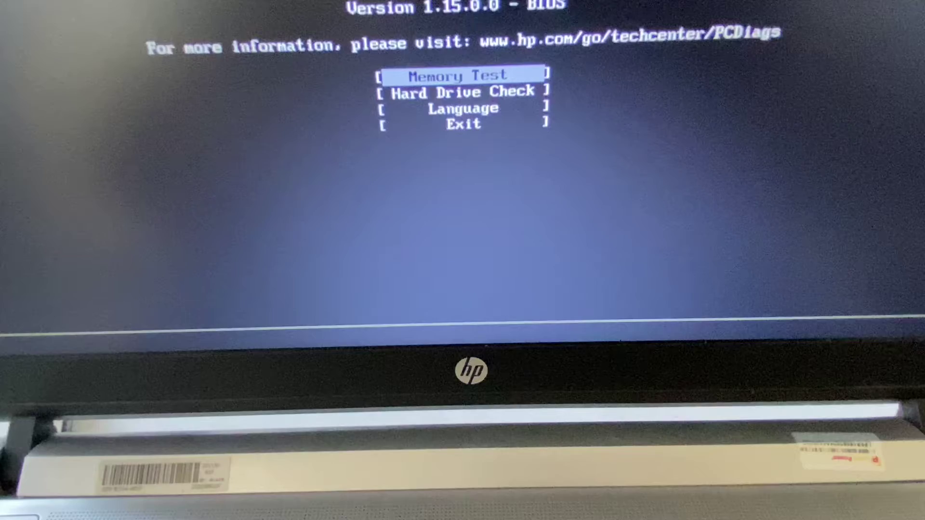
Step: Confirm leaving HP PC Hardware Diagnostics by choosing Exit in the 'Are you Sure?' prompt
{"action": "key", "text": "Down"}
{"action": "key", "text": "Down"}
{"action": "key", "text": "Down"}
{"action": "key", "text": "Return"}
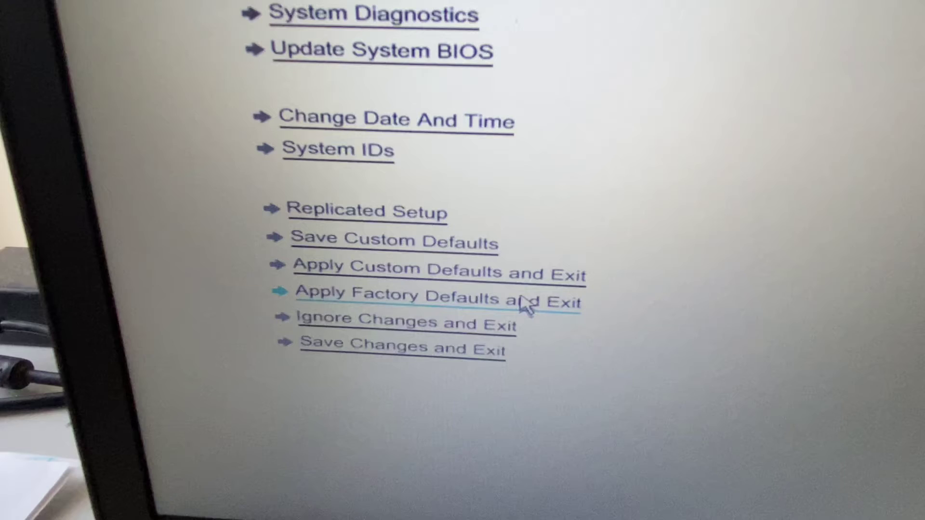
Step: Confirm Yes to restore the BIOS factory defaults and exit setup
{"action": "left_click", "coordinate": [534, 310]}
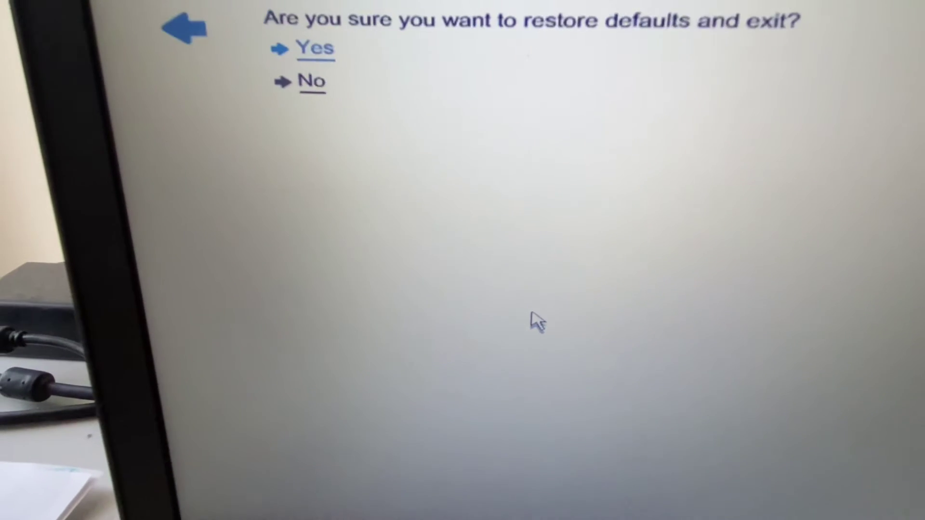